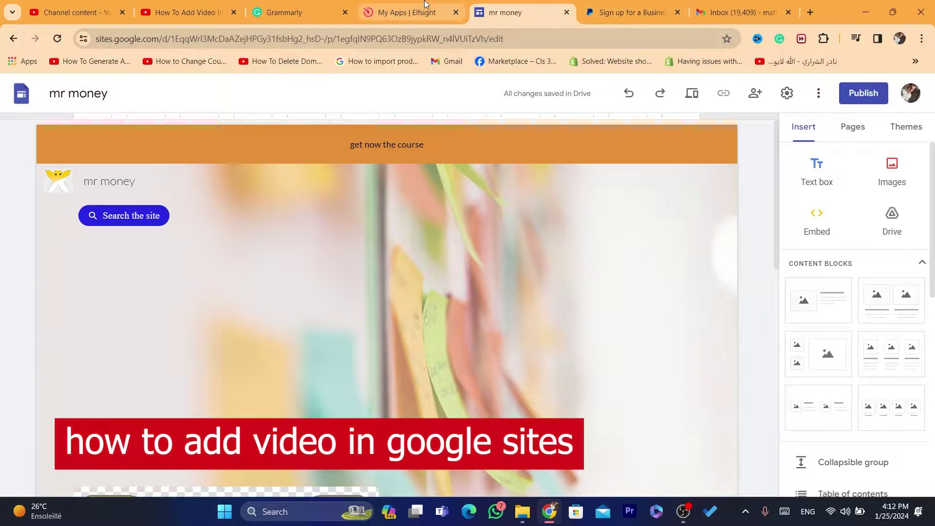
Step: Switch to the Gmail tab and move it one place to the left
mouse_move(424, 5)
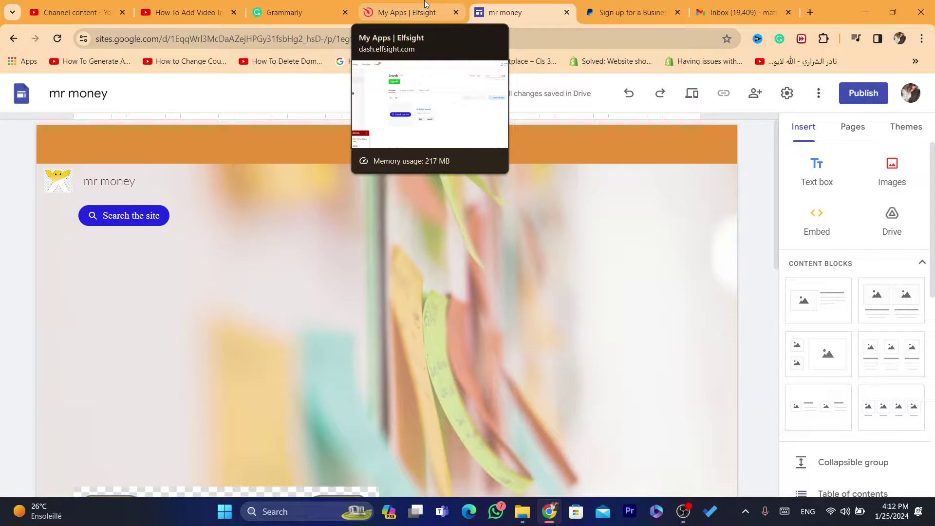
left_click(731, 12)
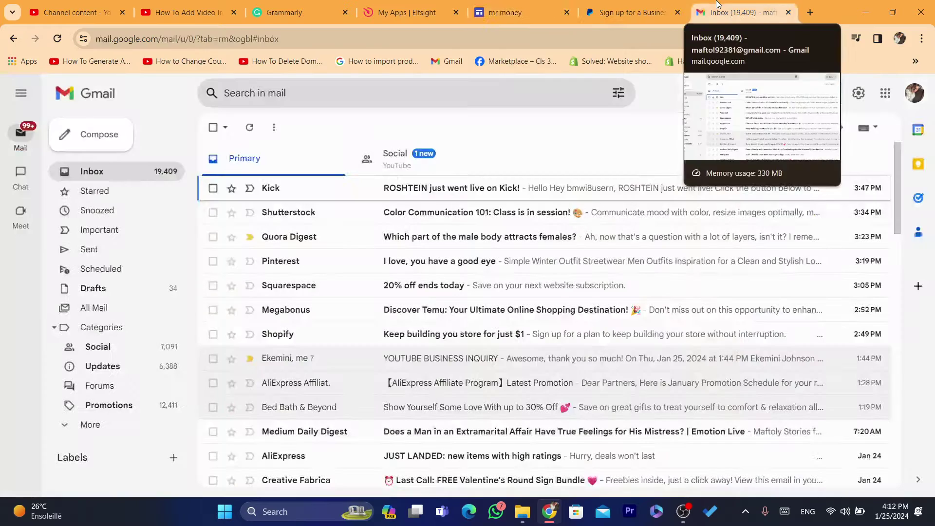
left_click_drag(730, 12, 621, 13)
Step: Load youtube.com in that tab, then return to the mr money site editor
left_click(547, 32)
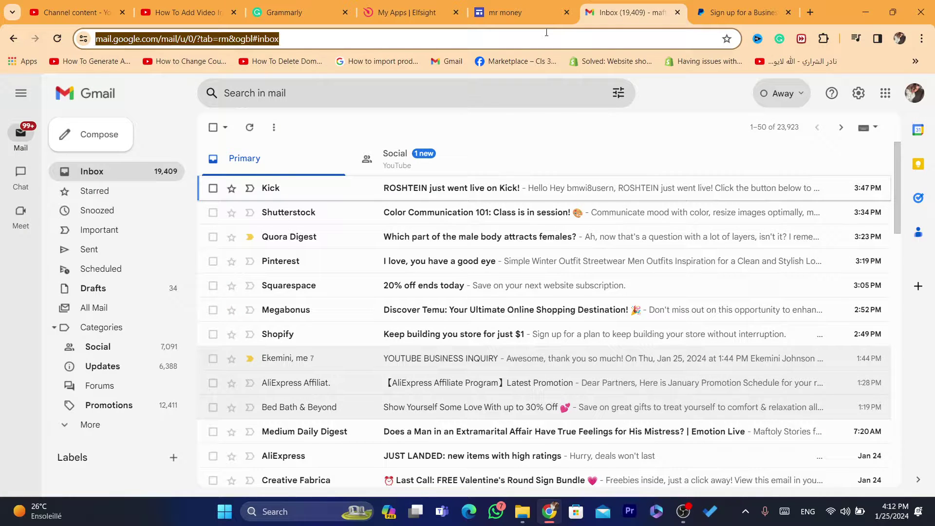
type("youtube.com")
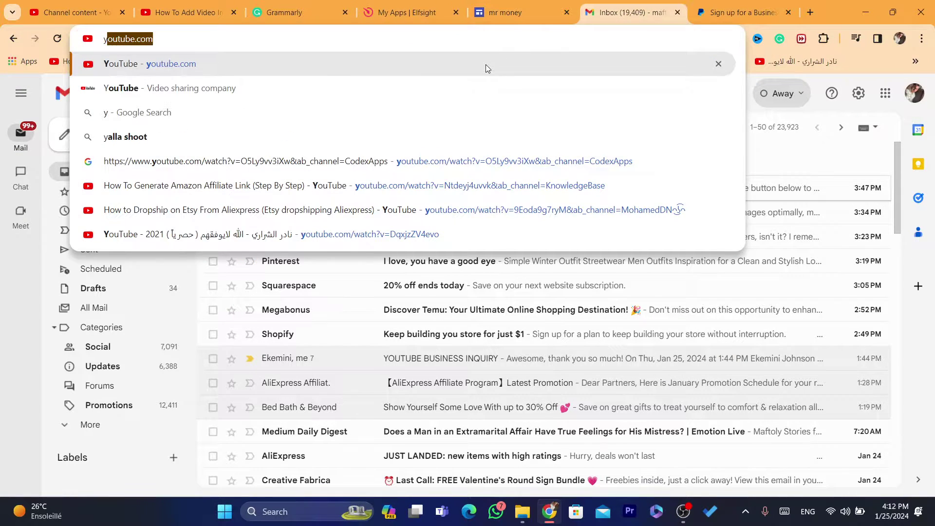
left_click(486, 65)
left_click(512, 3)
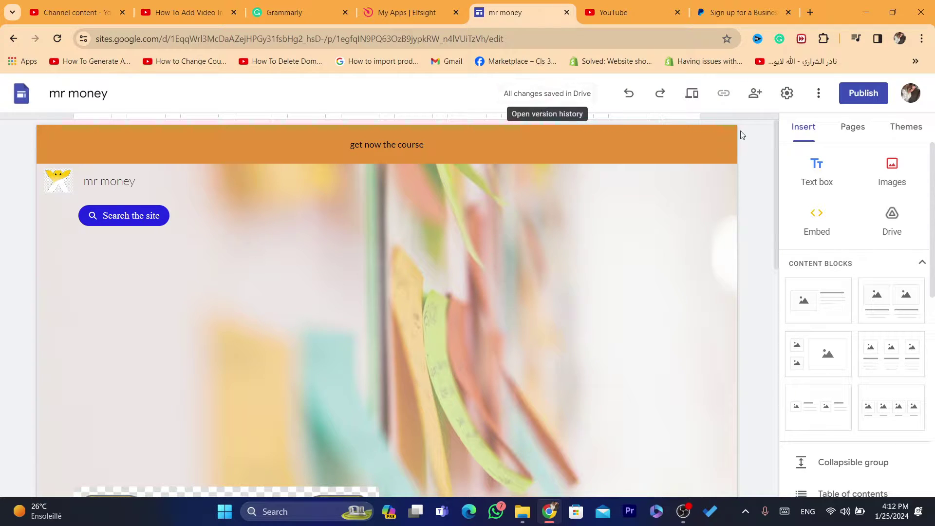
Step: Insert an image-and-text content block and choose YouTube to fill its image placeholder
left_click_drag(774, 152, 769, 344)
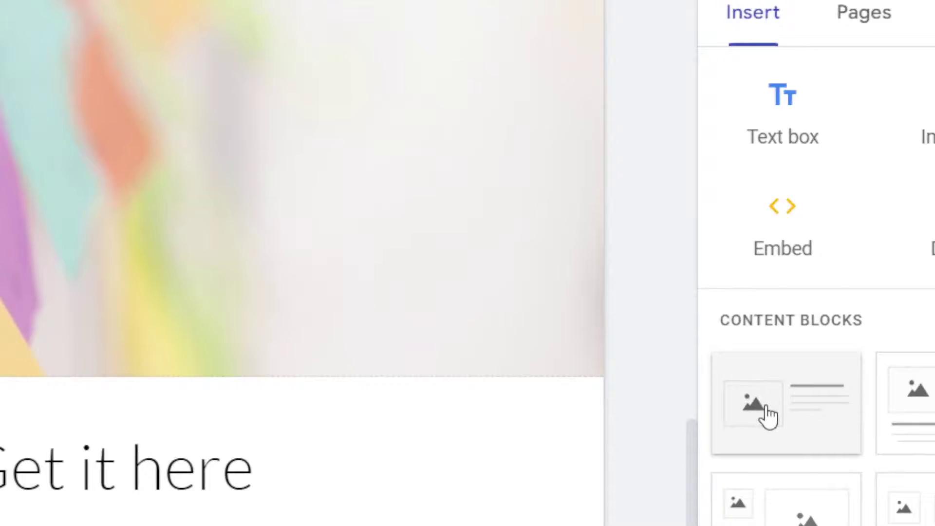
left_click(768, 417)
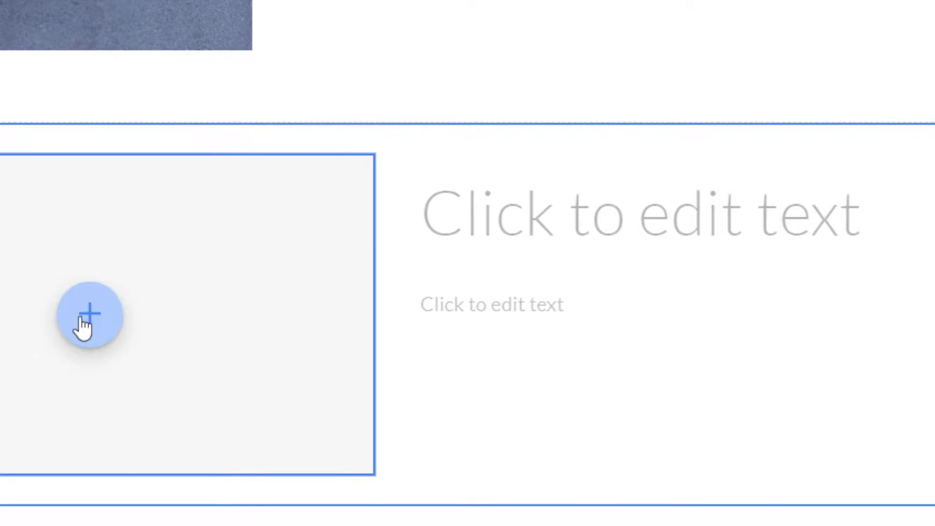
left_click(95, 321)
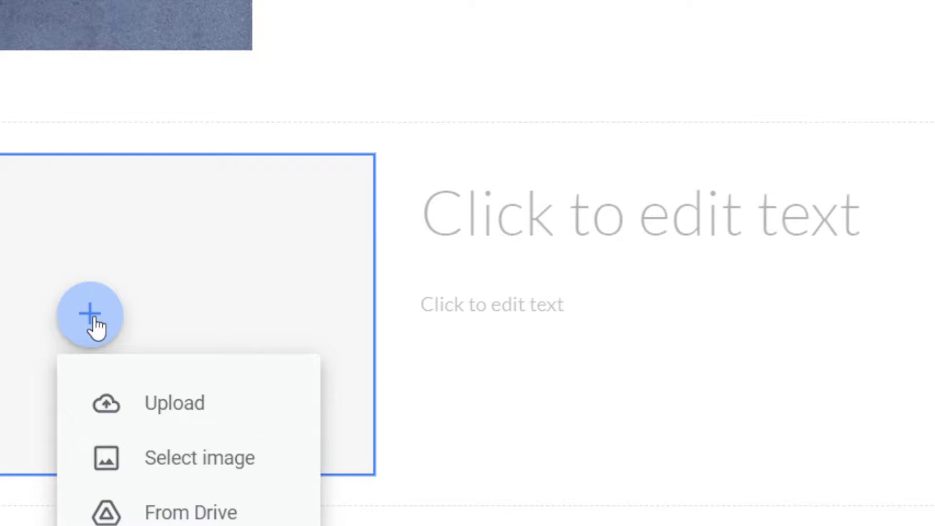
left_click(169, 429)
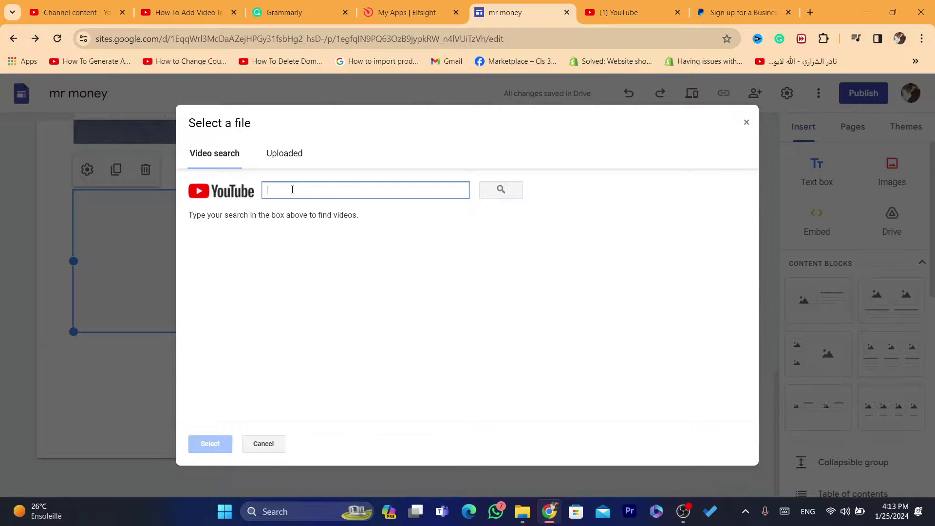
Step: Search YouTube for 'money' and embed the LISA 'MONEY' EXCLUSIVE PERFORMANCE VIDEO in the block
type("money")
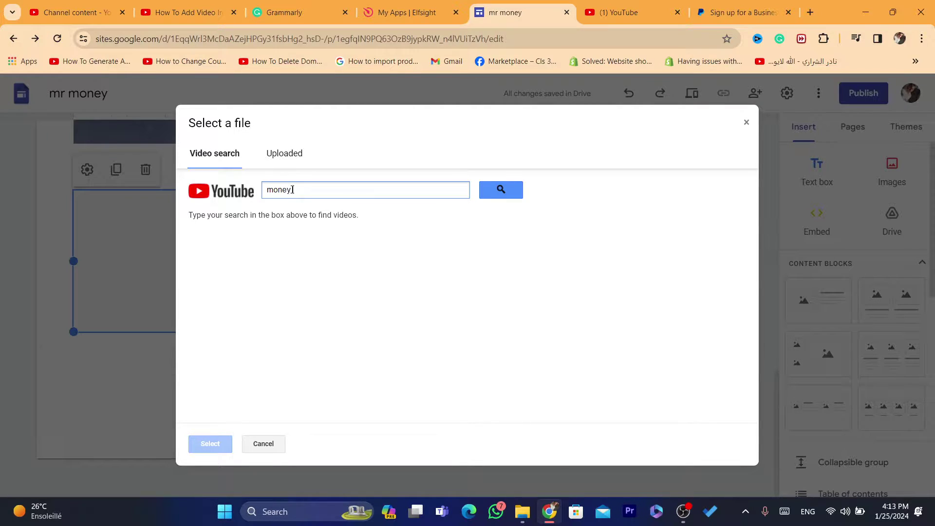
key("Return")
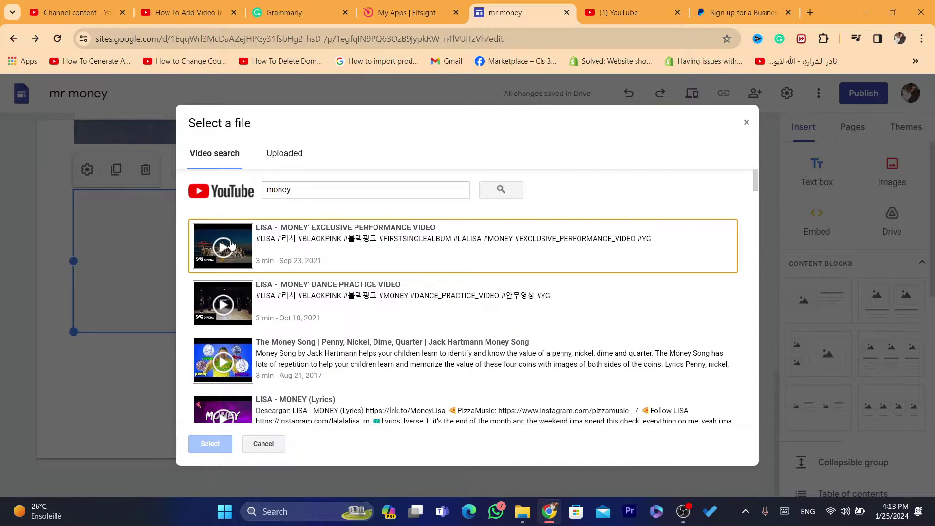
left_click(359, 253)
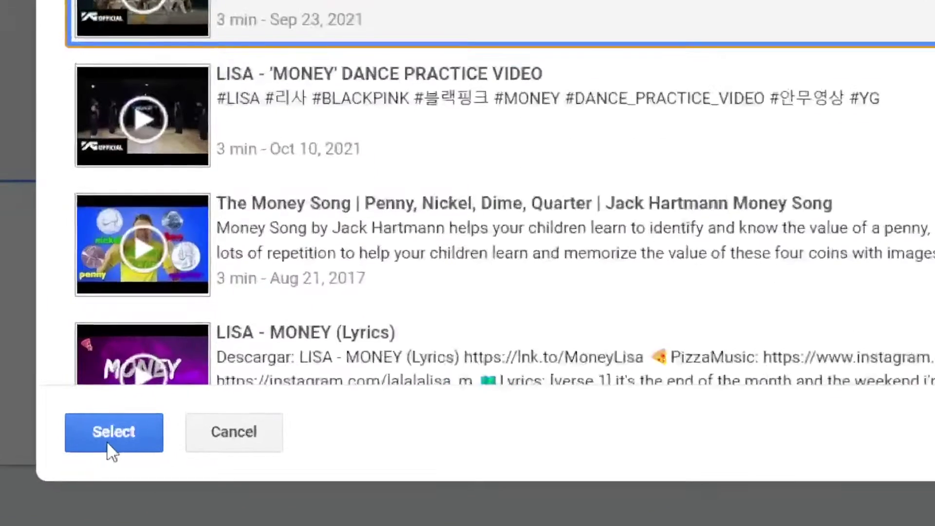
left_click(210, 443)
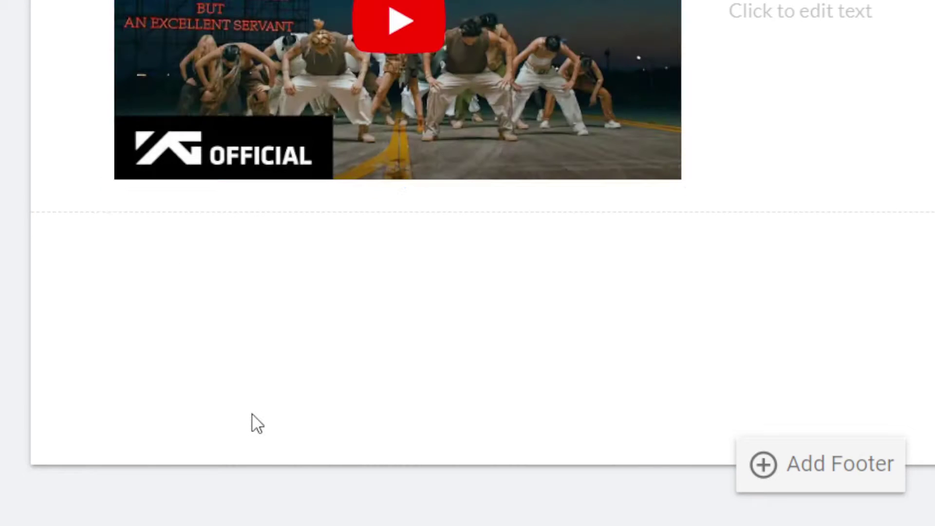
scroll(404, 88, "up", 2)
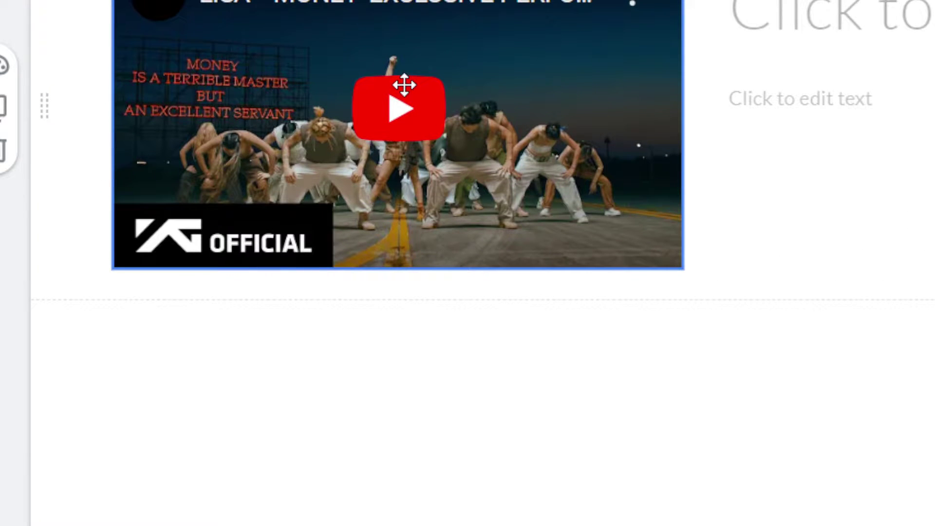
scroll(427, 152, "up", 1)
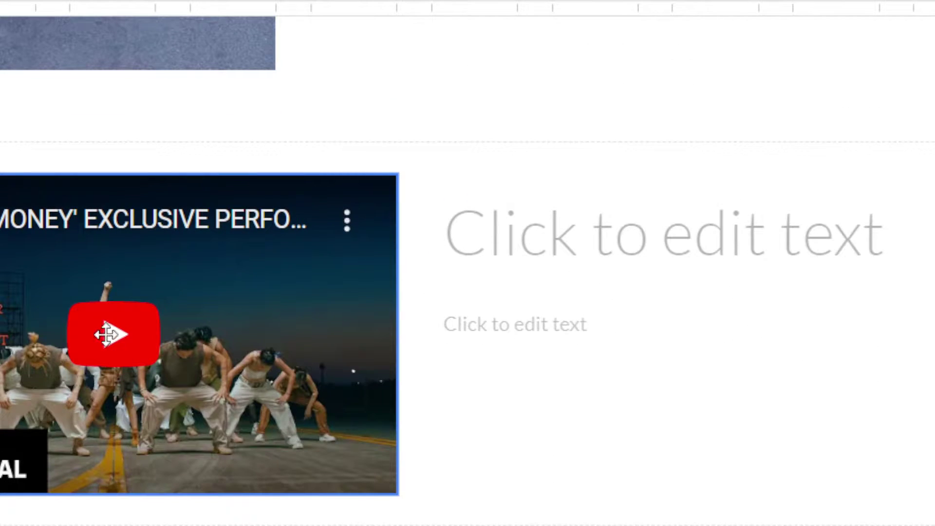
left_click(107, 334)
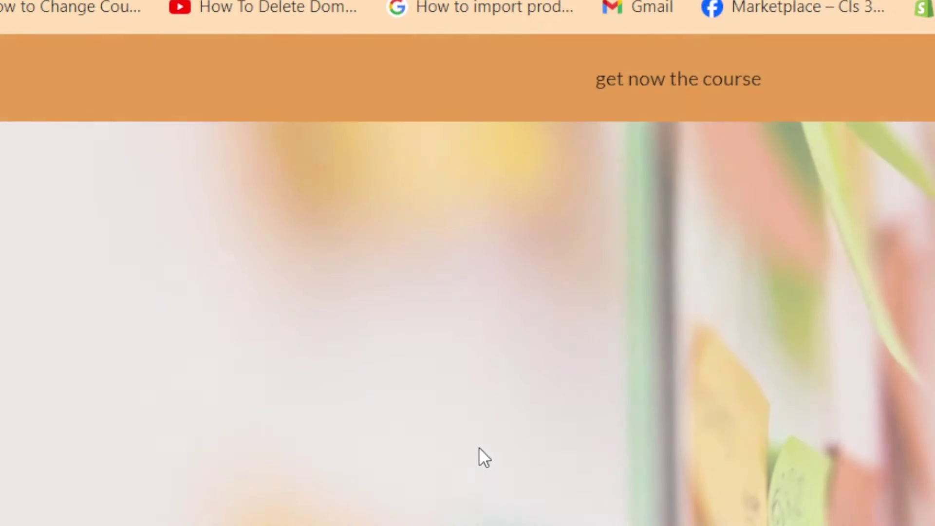
Step: Play and pause the embedded LISA video in preview, then close the preview
scroll(246, 401, "down", 5)
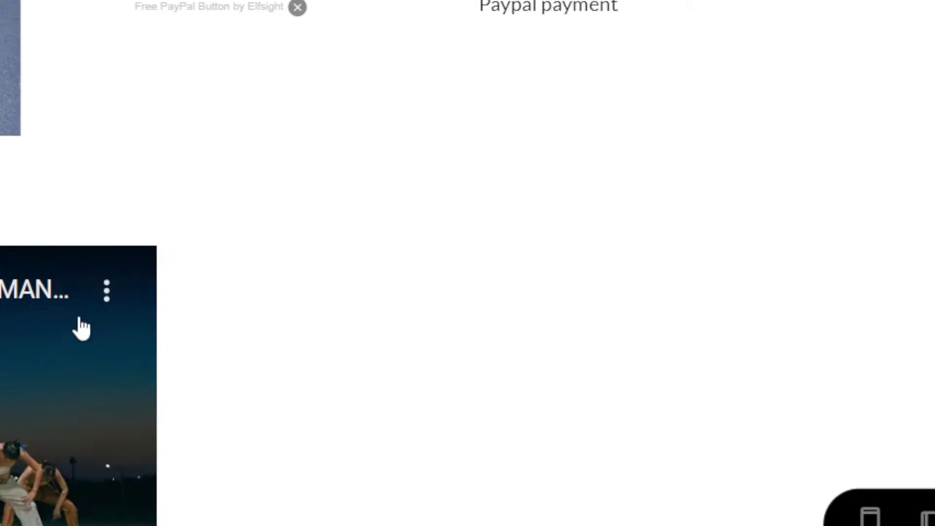
left_click(80, 424)
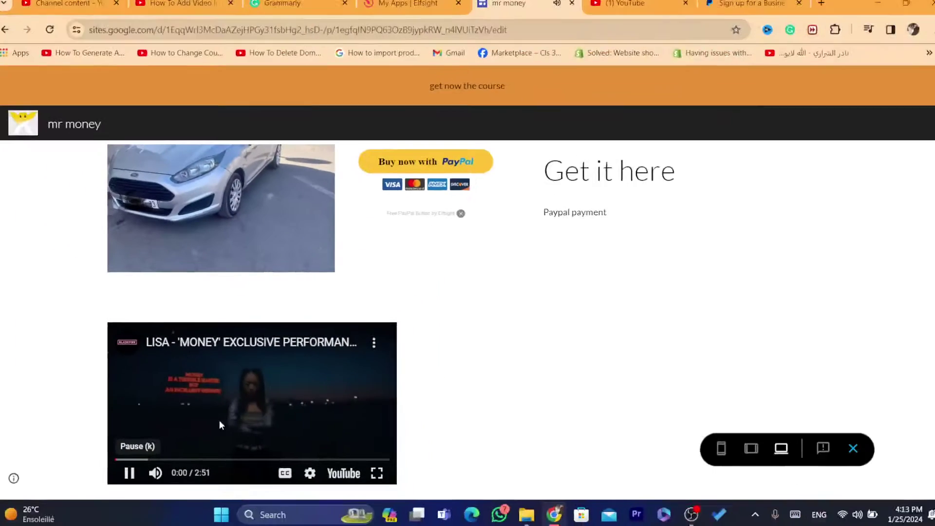
left_click(257, 411)
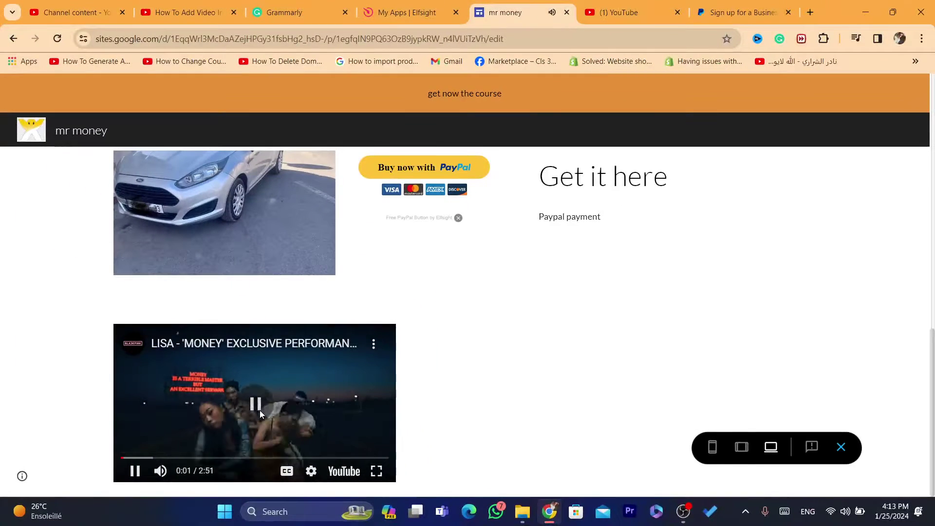
left_click(841, 447)
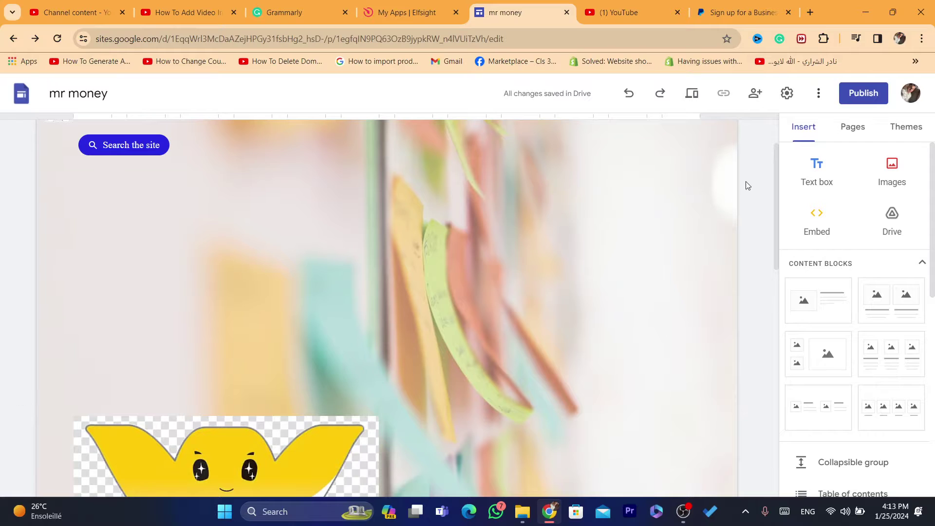
left_click_drag(778, 228, 777, 454)
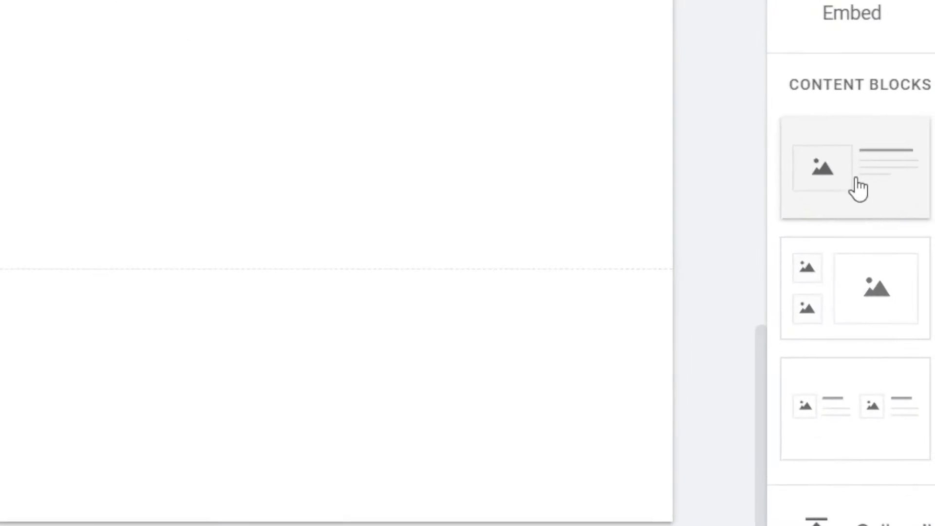
Step: Add a second image-and-text block, cancelling the computer upload so its image stays empty
left_click(818, 309)
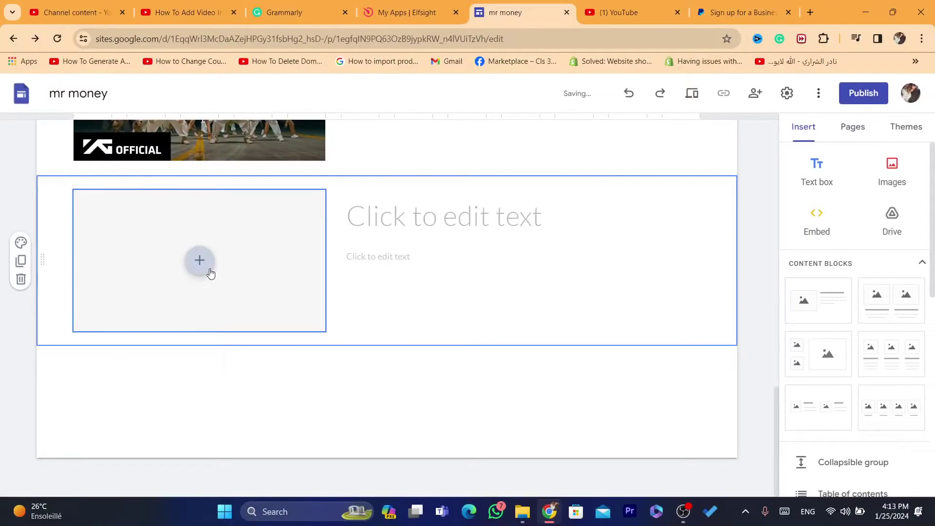
left_click(200, 261)
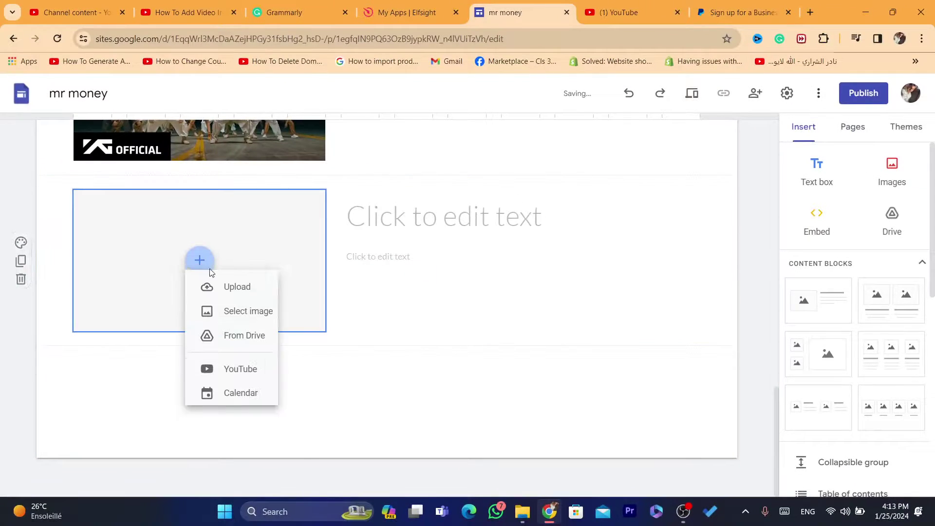
left_click(224, 310)
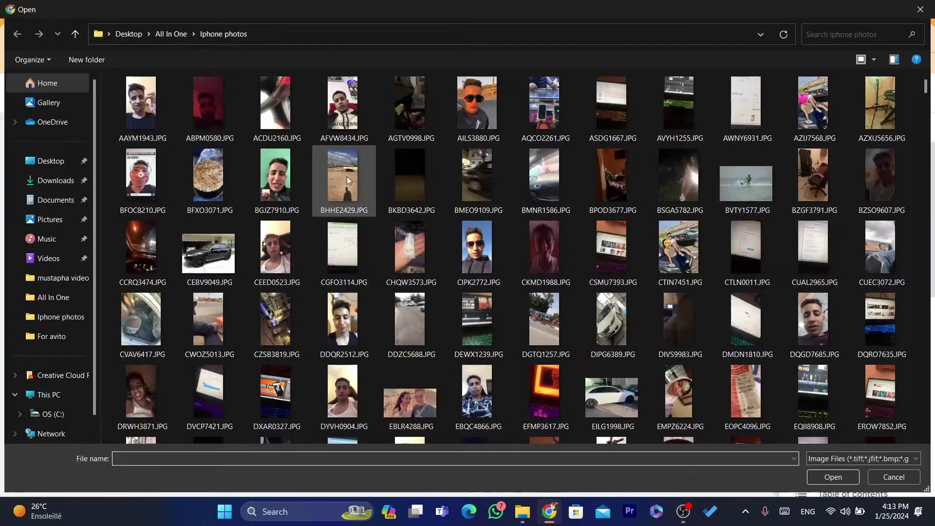
left_click(919, 9)
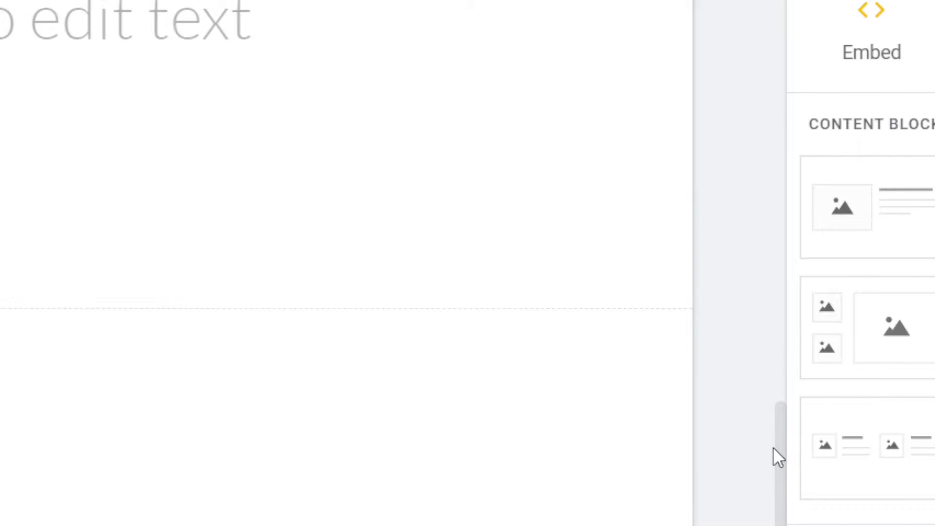
scroll(779, 438, "up", 5)
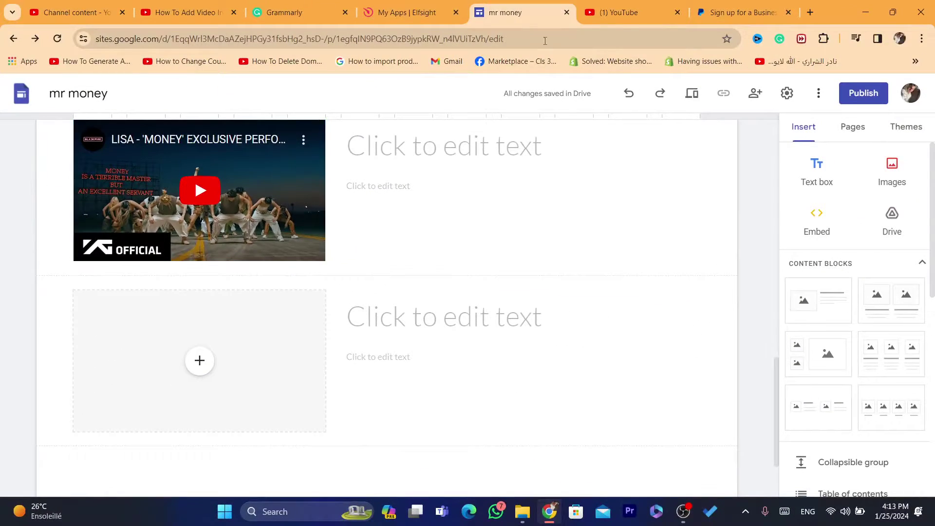
Step: On YouTube, search for the Wix tutorial creator's channel name
left_click(620, 22)
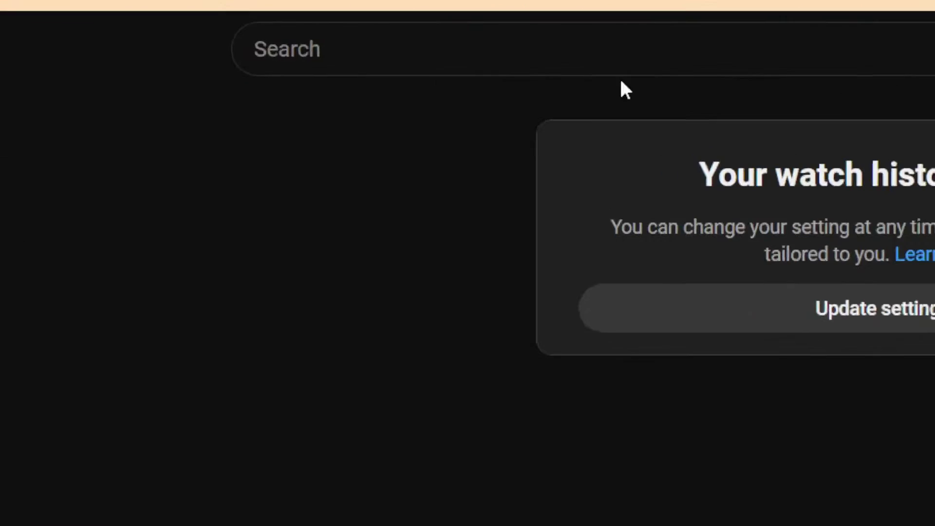
left_click(374, 88)
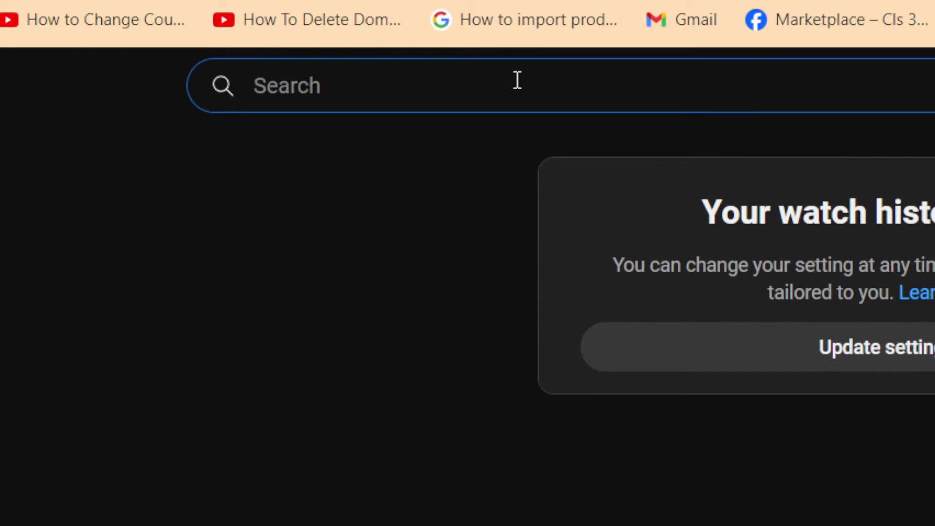
type("MOH")
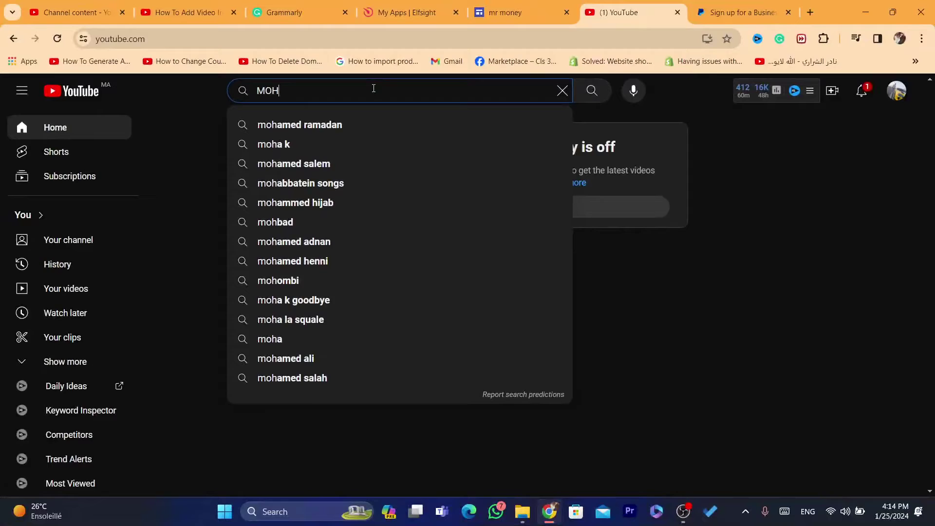
key("BackSpace")
key("BackSpace")
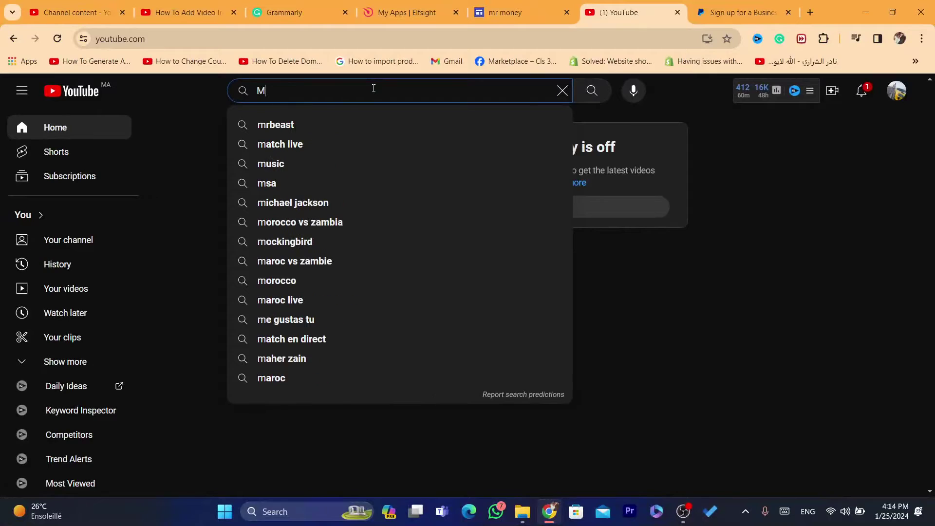
type("ohamed dn")
key("Return")
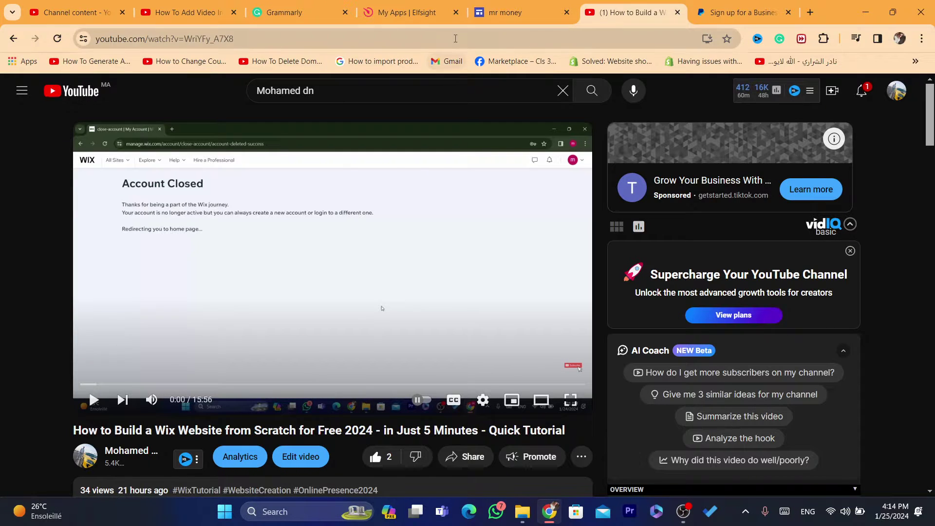
Step: Copy the Wix tutorial video's web address and return to the mr money editor
left_click(294, 38)
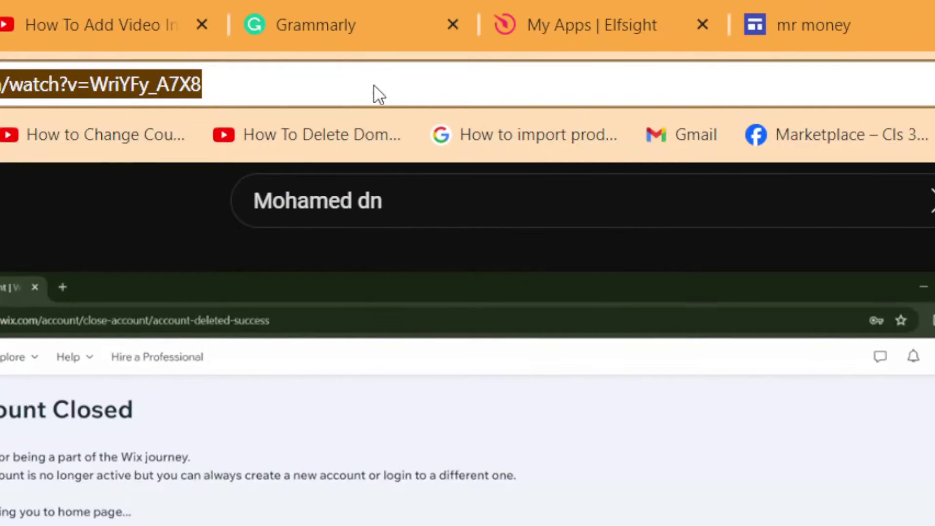
right_click(373, 86)
left_click(495, 339)
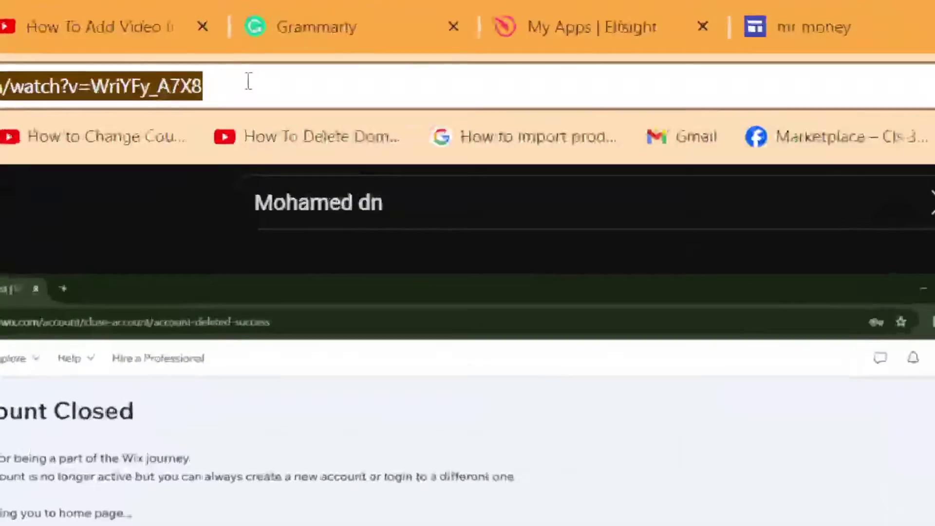
right_click(245, 78)
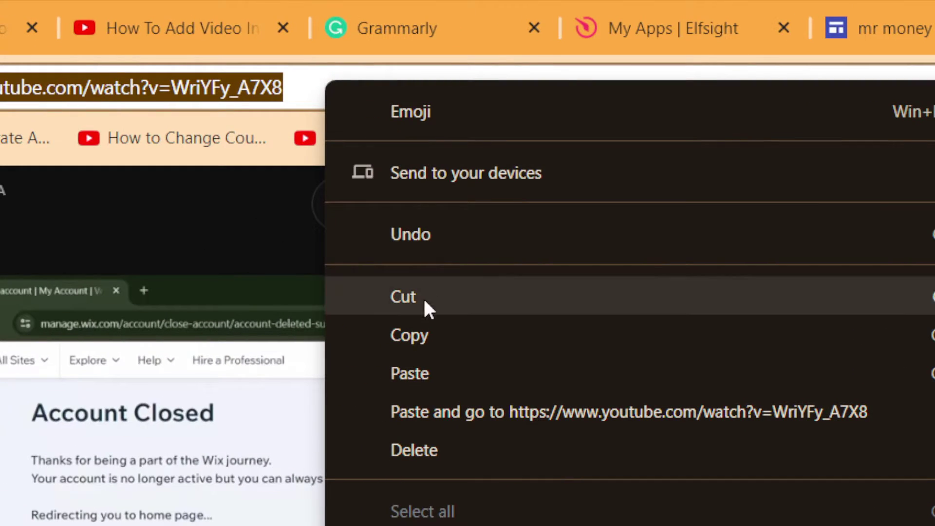
left_click(416, 339)
left_click(916, 14)
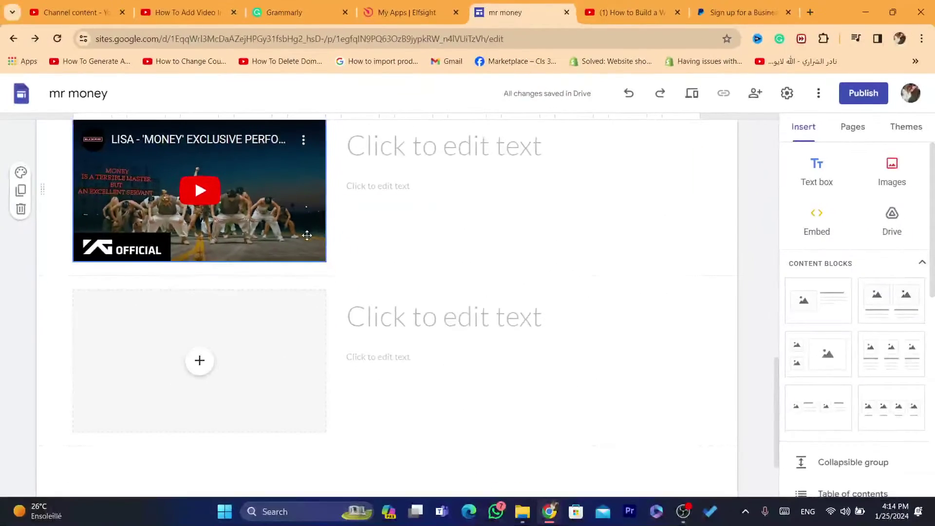
Step: Paste the Wix tutorial's YouTube address into the placeholder's video search and embed the result
left_click(200, 362)
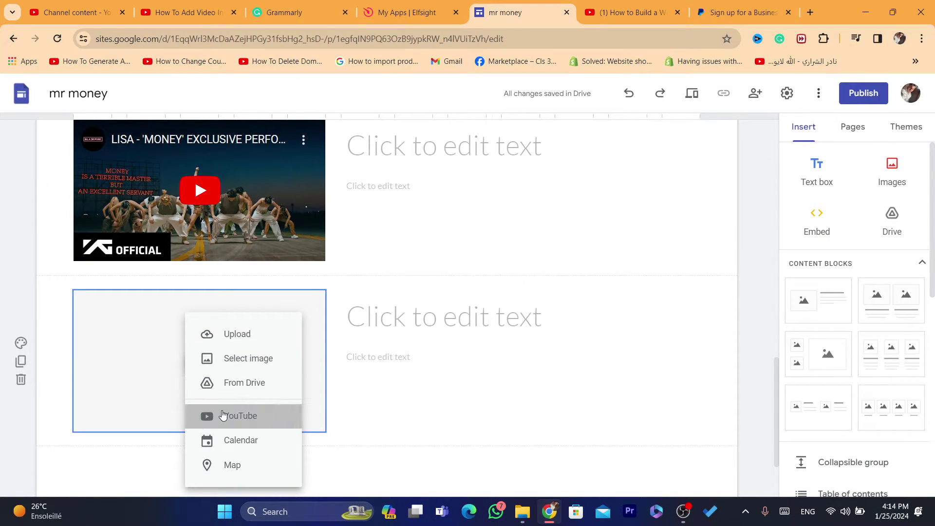
left_click(225, 416)
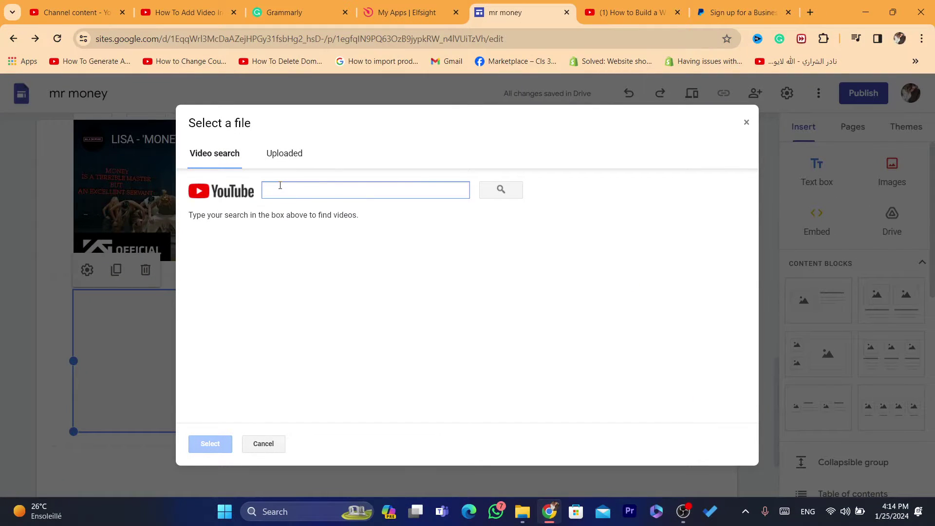
key("ctrl+v")
key("Return")
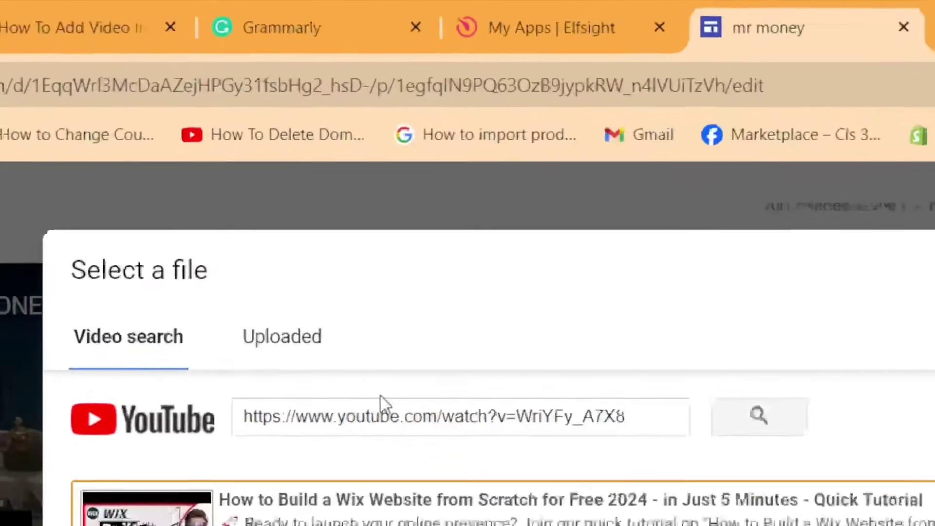
triple_click(457, 426)
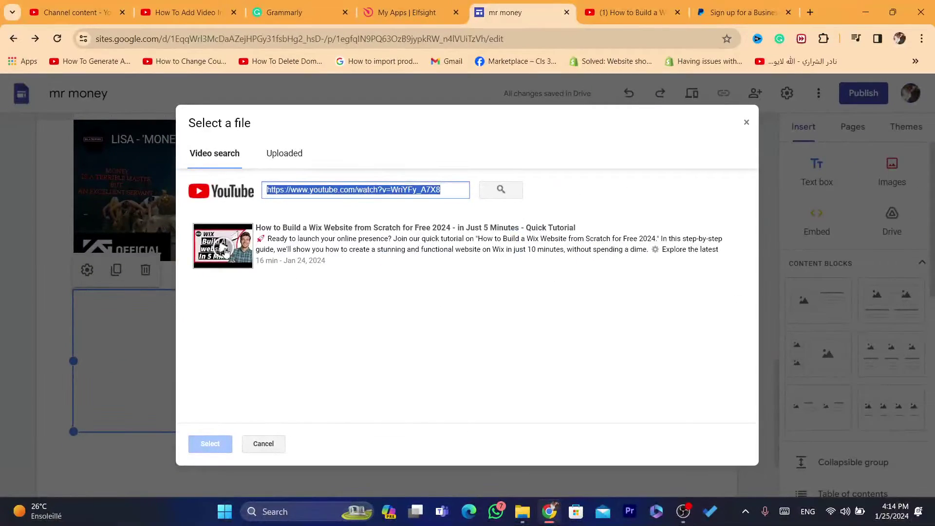
left_click(253, 243)
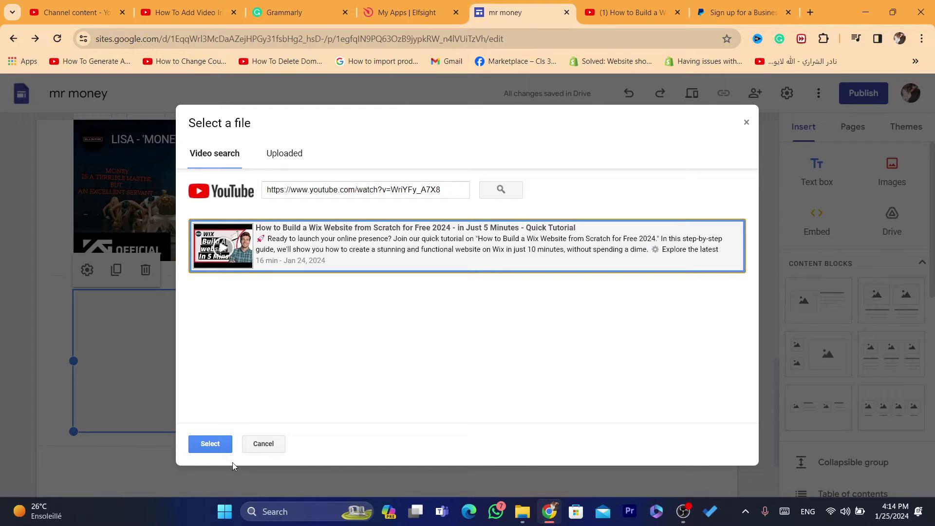
left_click(204, 445)
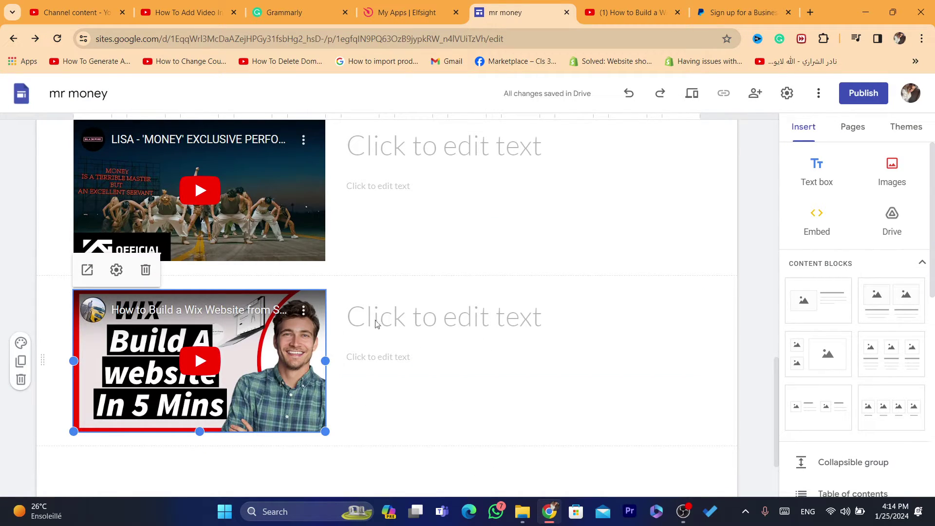
Step: Drag the Wix tutorial video up into the header section, below its text placeholders
left_click_drag(234, 371, 502, 322)
left_click_drag(239, 353, 662, 271)
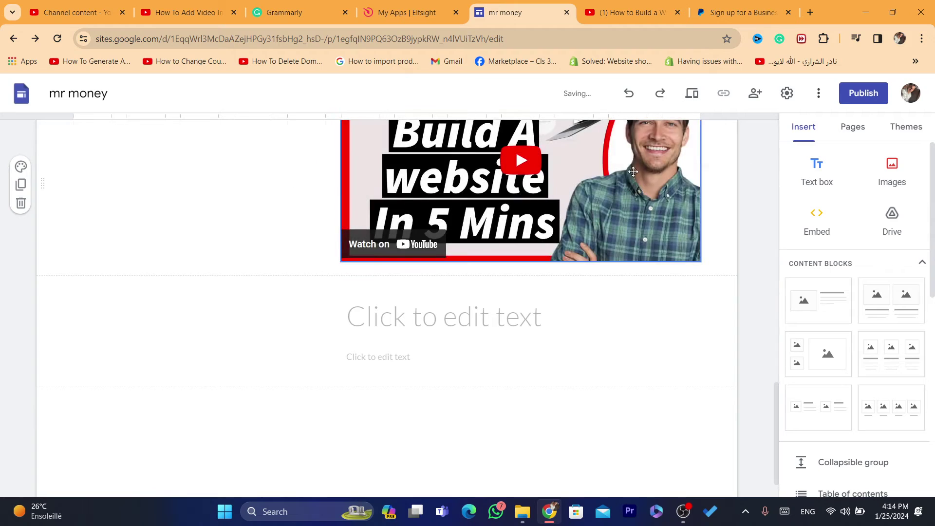
left_click_drag(404, 255, 492, 341)
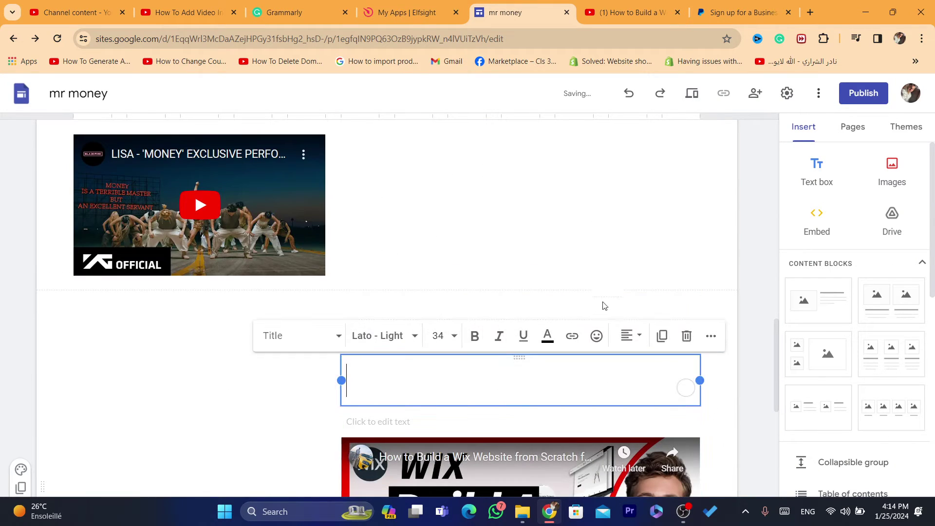
left_click_drag(615, 474, 462, 258)
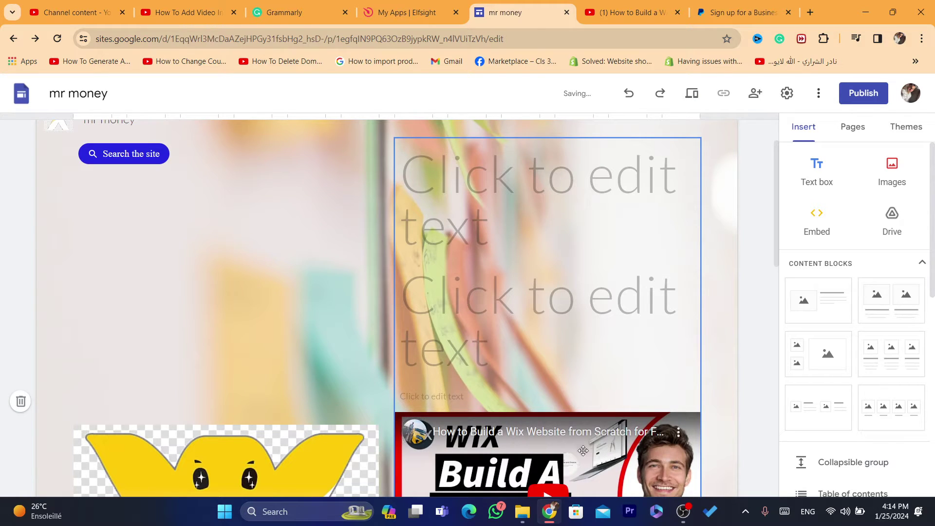
left_click_drag(583, 451, 397, 195)
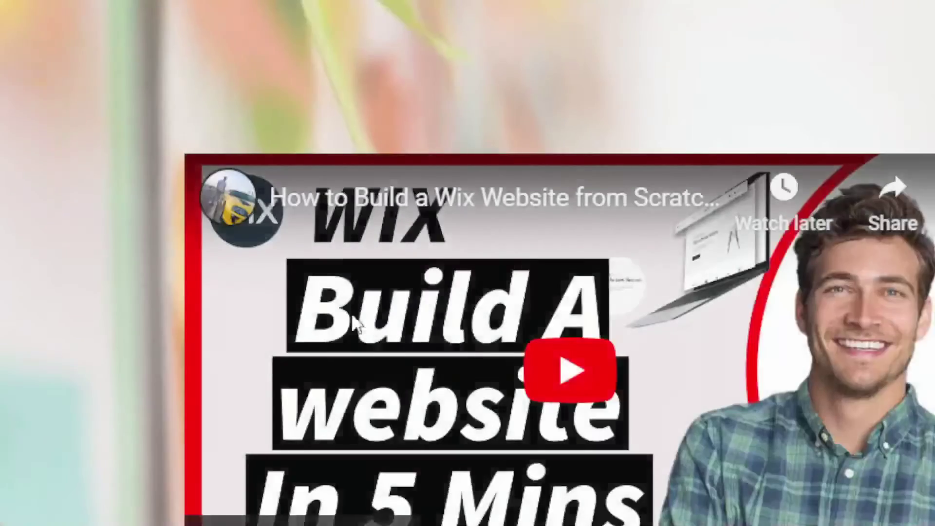
Step: Play and pause the Wix tutorial video in preview, then go back to the editor
left_click(636, 372)
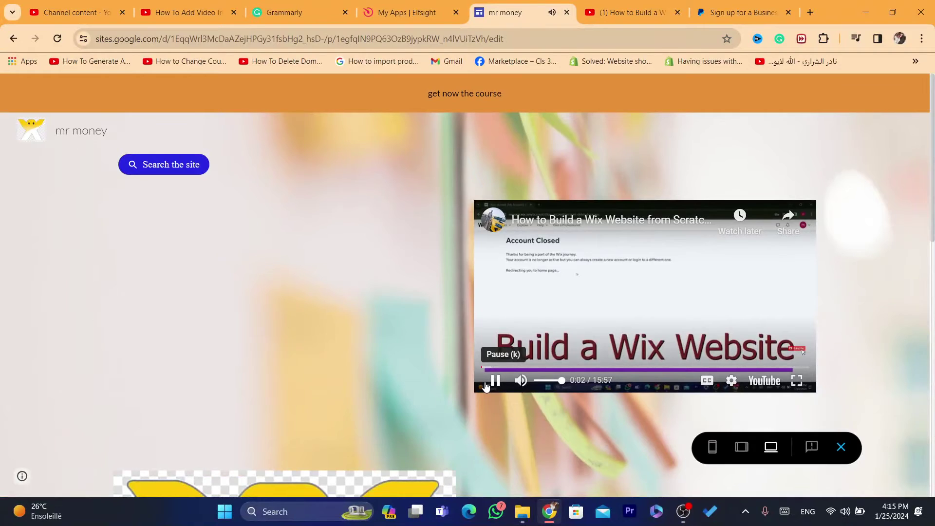
left_click(486, 385)
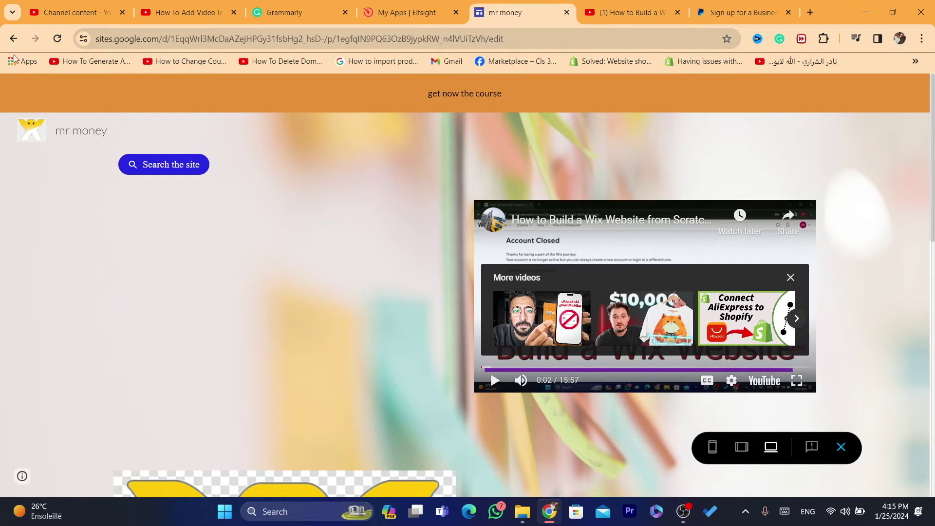
left_click(12, 38)
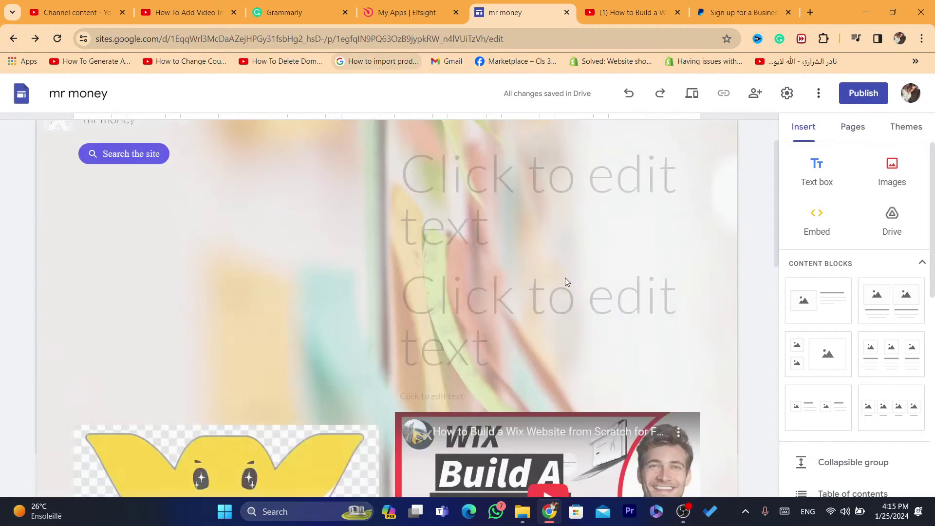